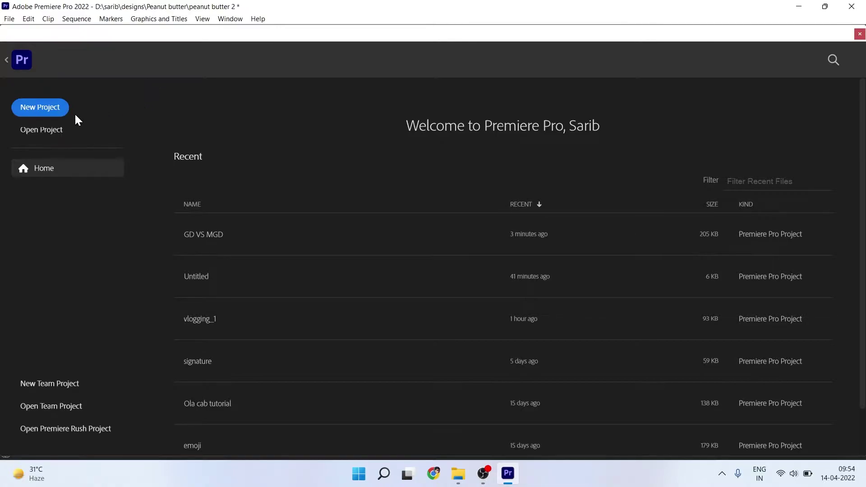
Step: Start a new project from the Home screen to reach the Import screen listing MAH00225 and MAH00226
click(46, 112)
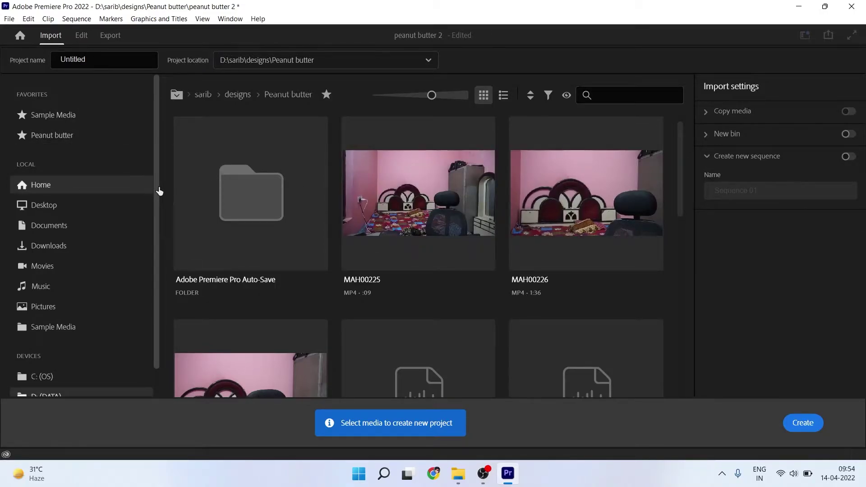
scroll(162, 212, down, 1)
scroll(165, 181, up, 1)
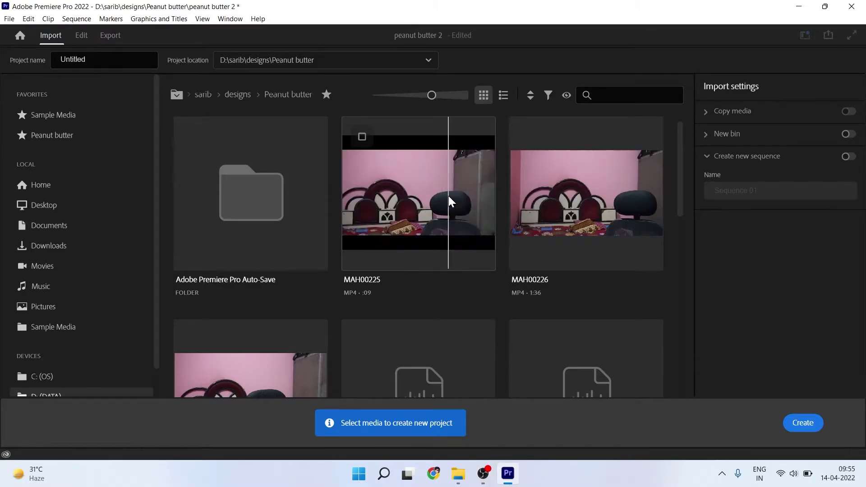
Step: Restart a new project from Home, selecting the project name and checking the project location list
click(21, 37)
click(48, 116)
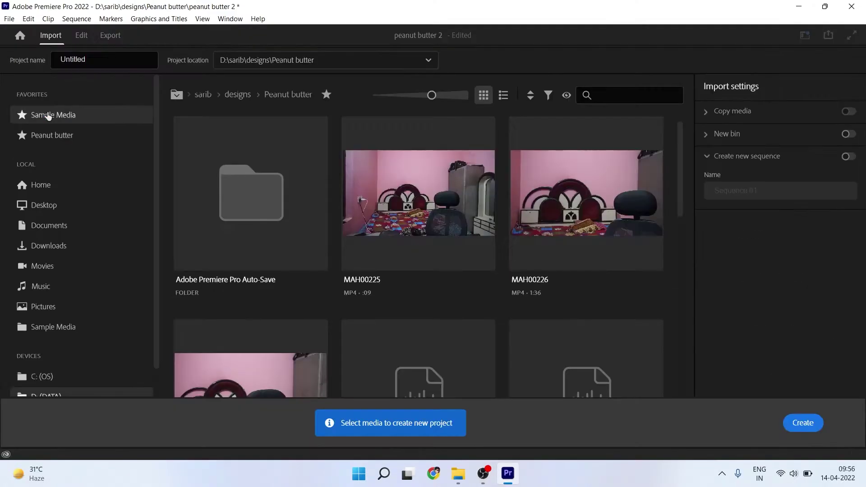
double_click(89, 58)
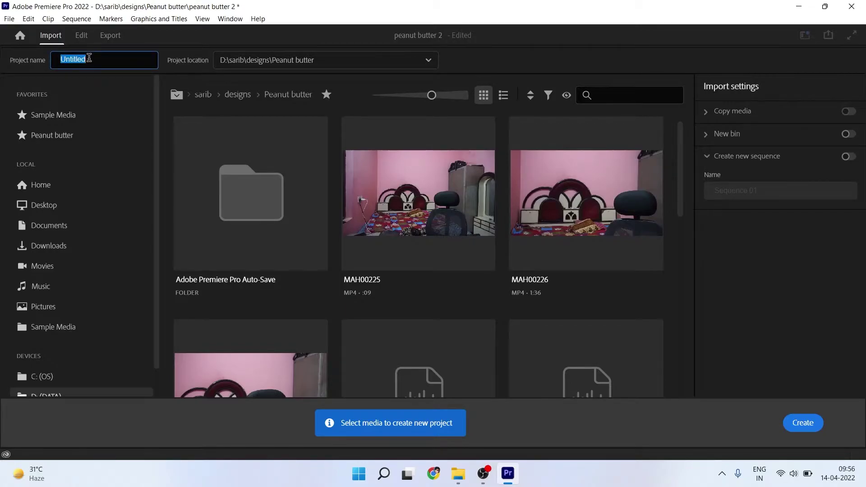
click(281, 63)
click(280, 64)
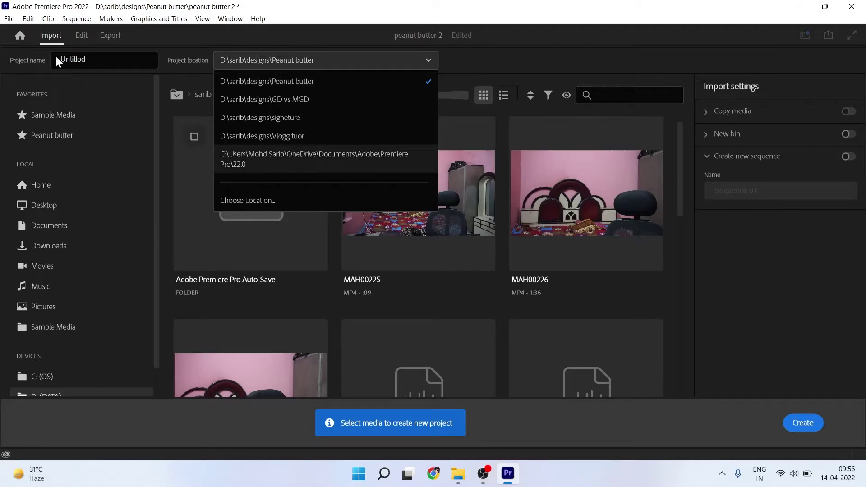
click(39, 61)
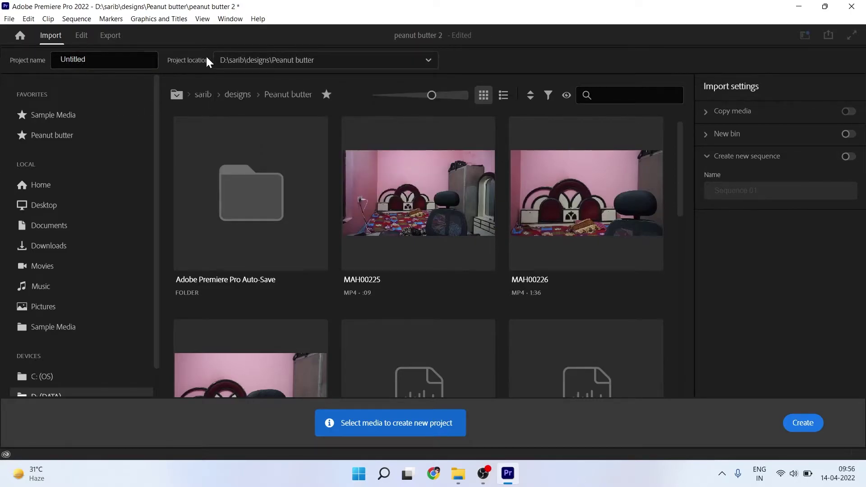
Step: Browse the D: (DATA) drive and mark all its folders, such as Blender projects and obs, for import
scroll(68, 316, down, 1)
click(54, 367)
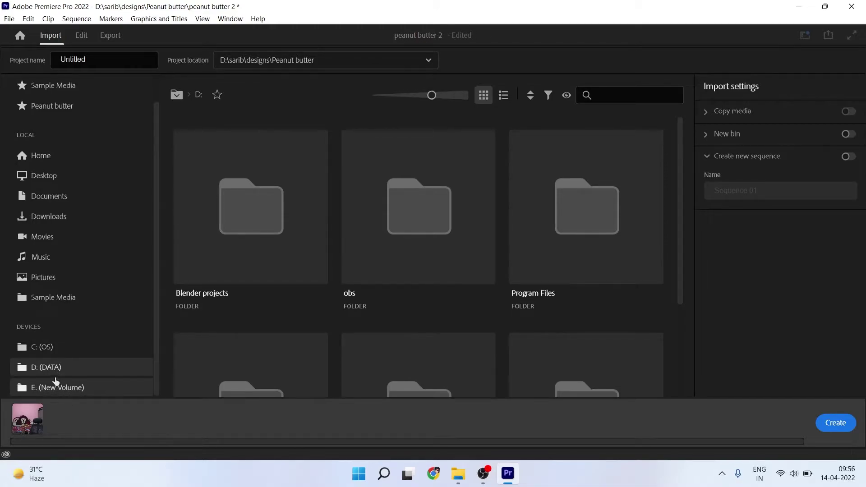
click(256, 210)
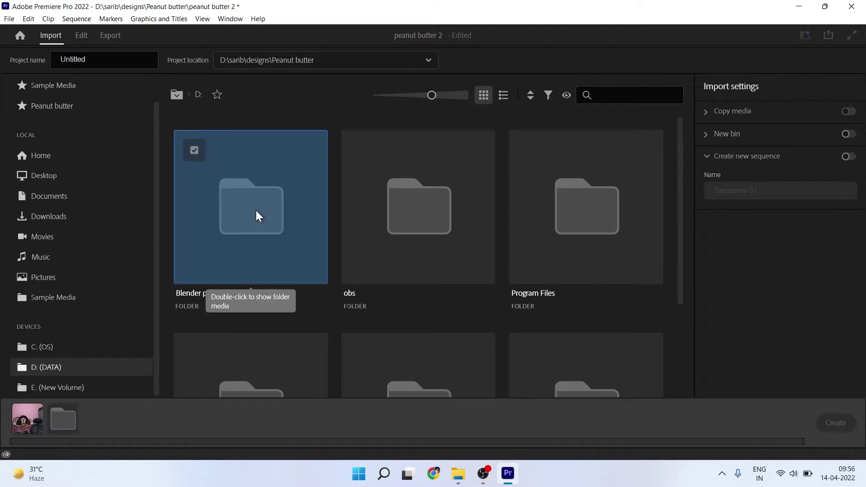
key(ctrl+a)
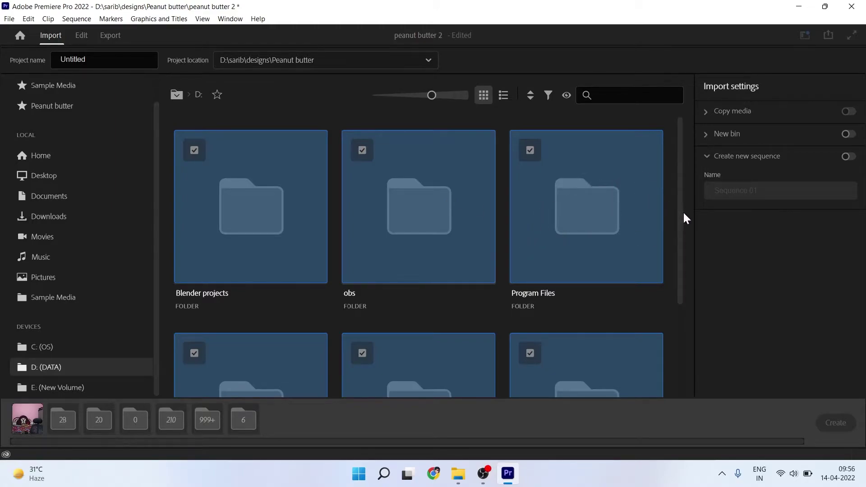
drag(683, 214, 699, 189)
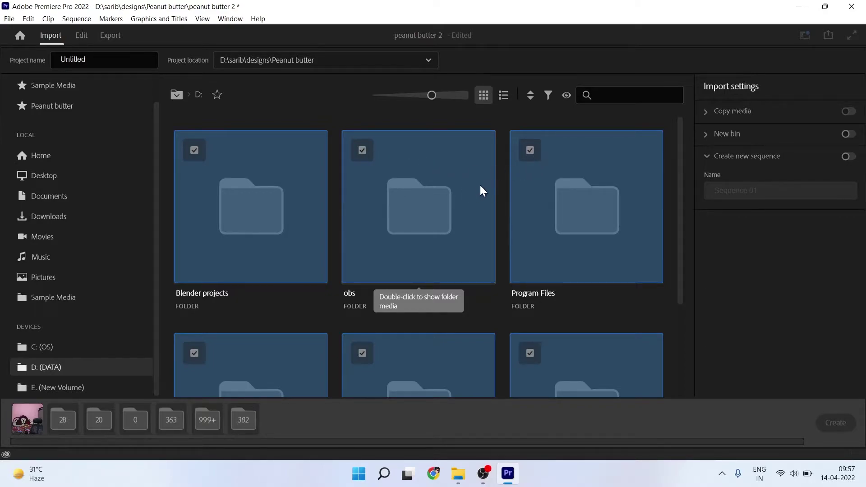
Step: Unmark all D: drive folders and navigate into sarib > designs
click(506, 251)
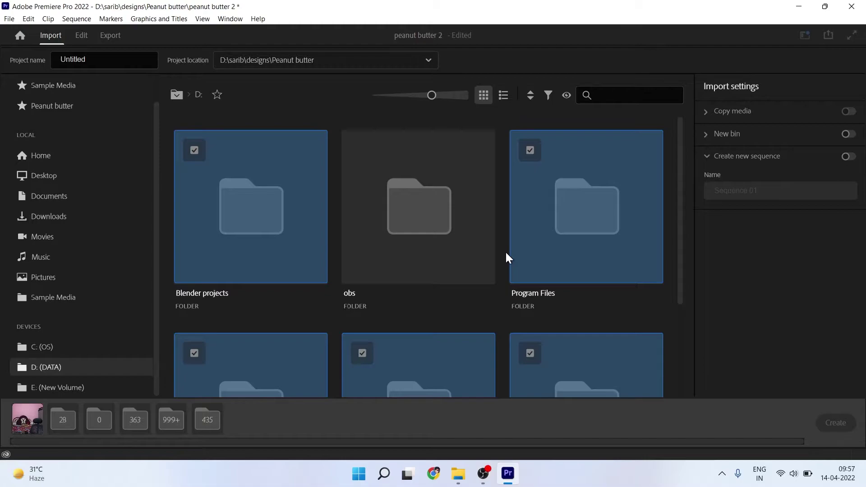
click(506, 251)
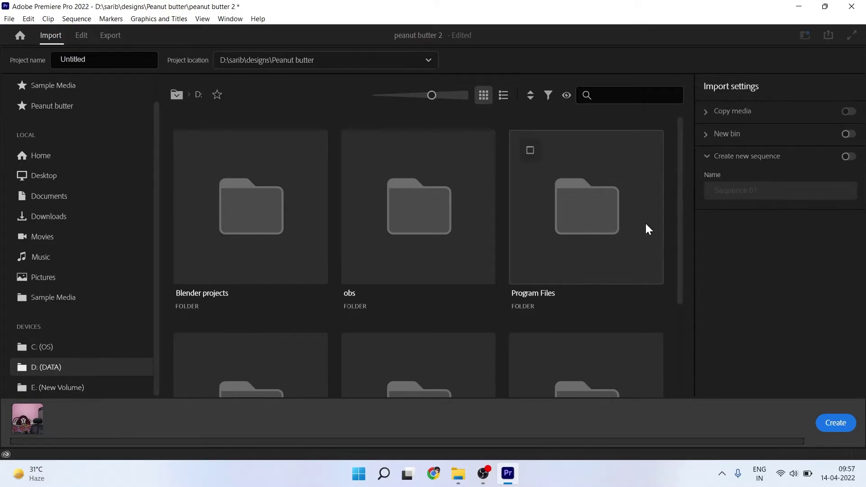
drag(680, 234, 683, 322)
double_click(269, 276)
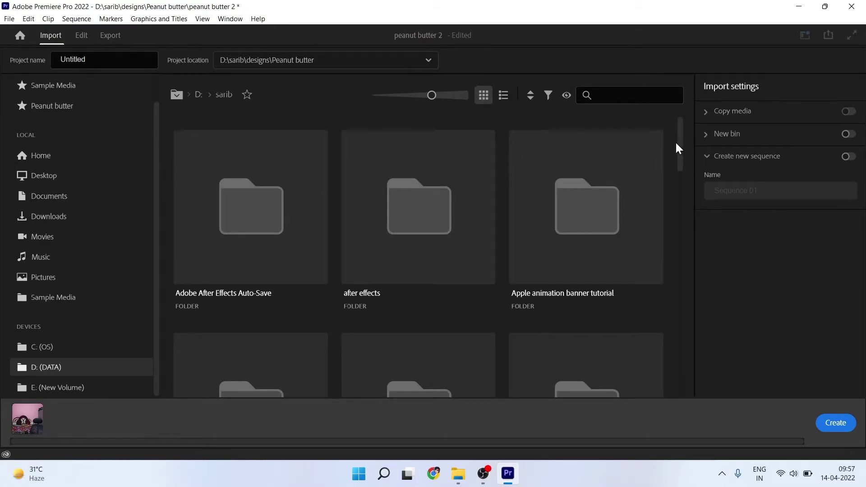
drag(681, 152, 684, 222)
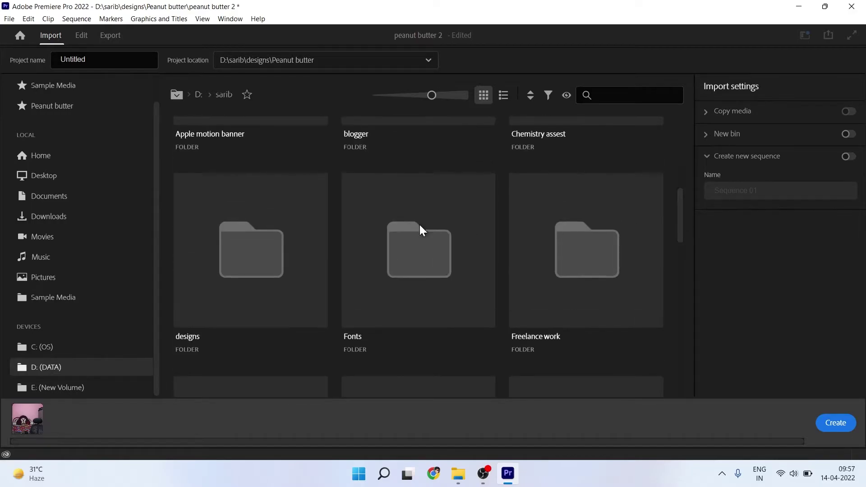
double_click(270, 256)
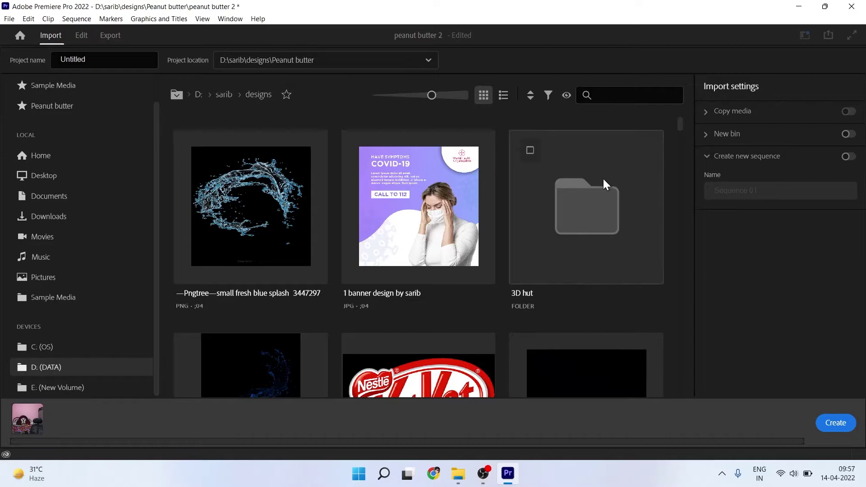
Step: Search for 'peanut' and open the Peanut butter folder
click(619, 91)
text(penut a)
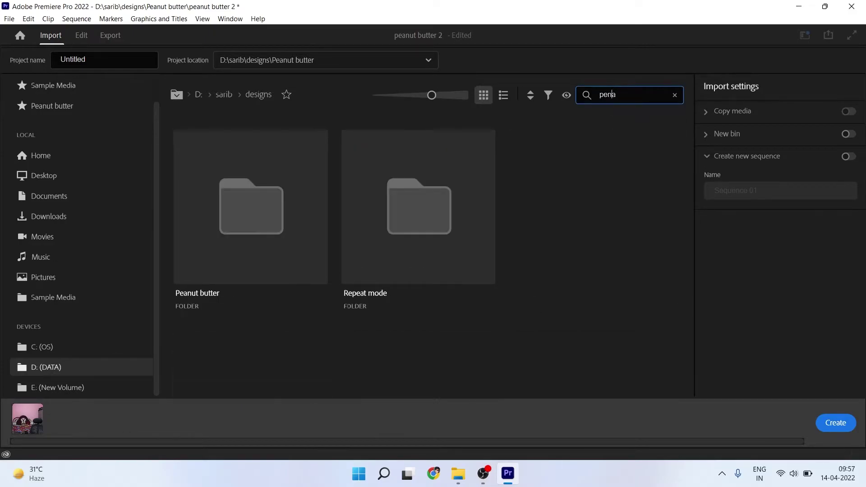
key(ctrl+a)
text(peanut)
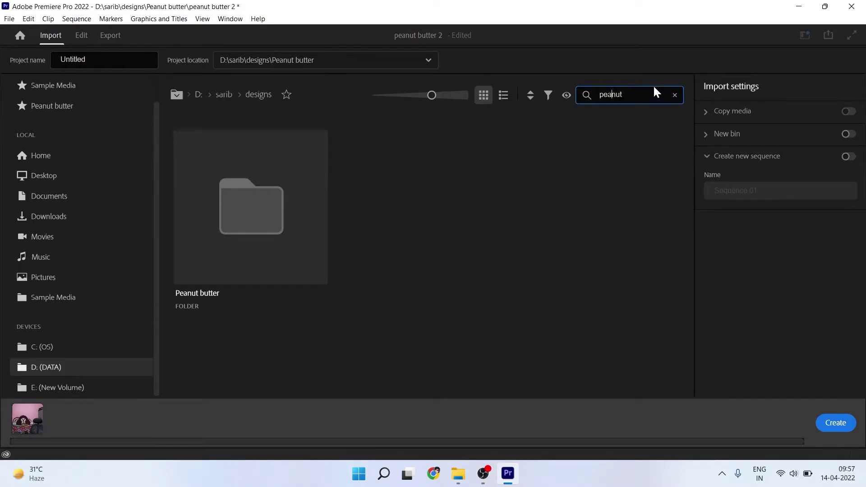
double_click(255, 207)
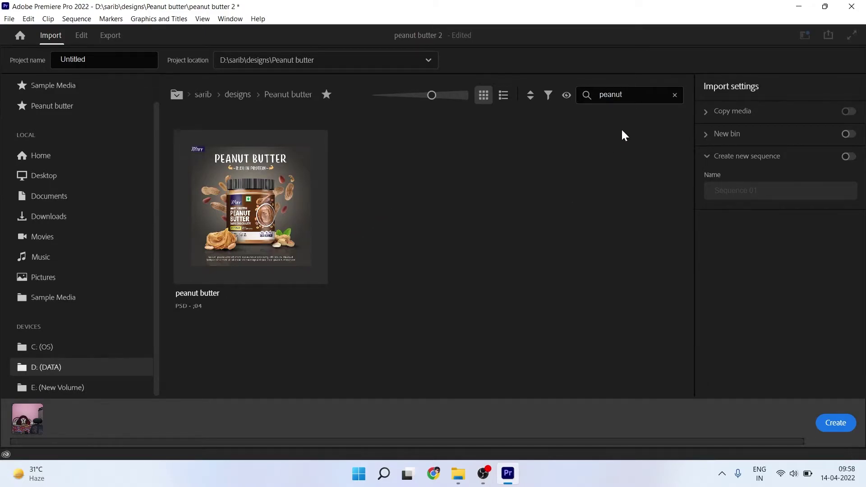
click(624, 90)
Step: Clear the search to list all Peanut butter clips and mark MAH00225 and MAH00226 for import
click(675, 95)
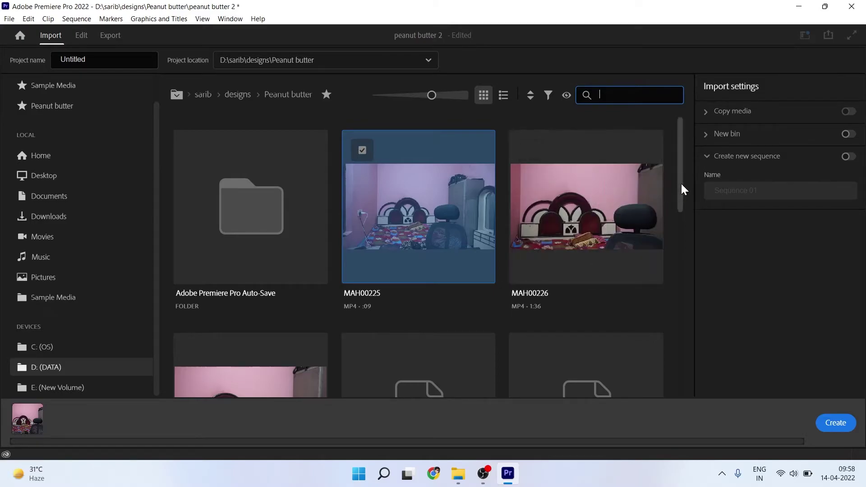
drag(681, 183, 697, 147)
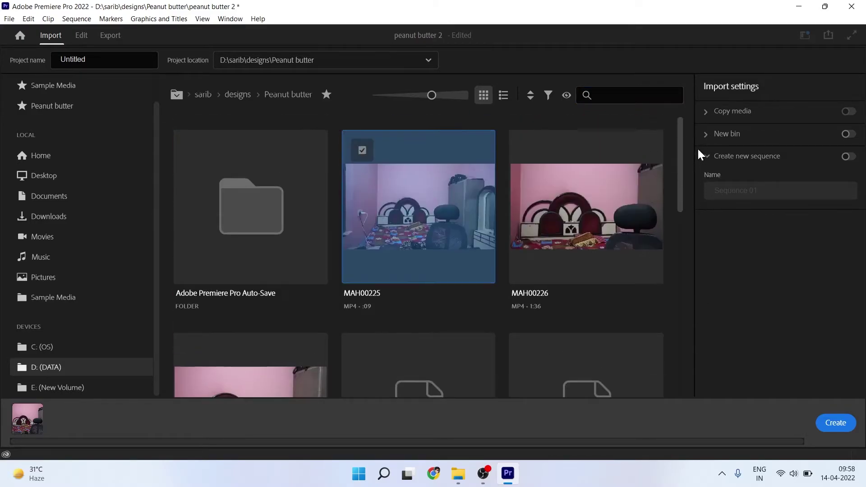
click(362, 150)
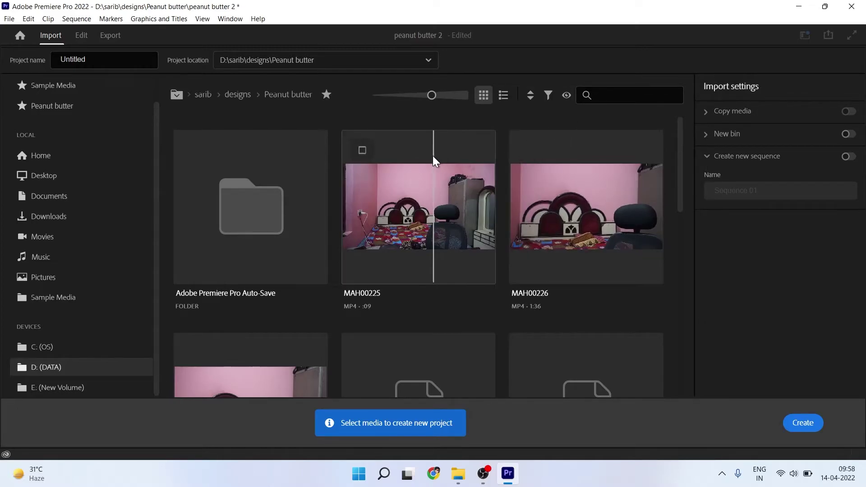
click(359, 150)
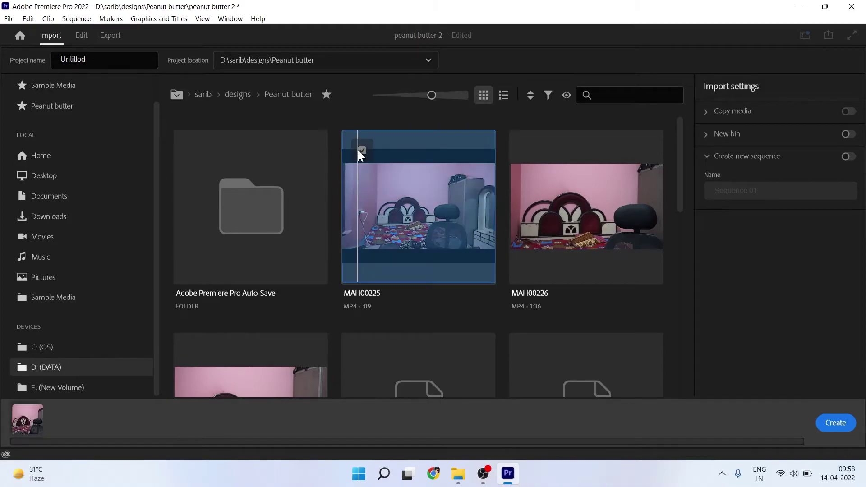
click(553, 176)
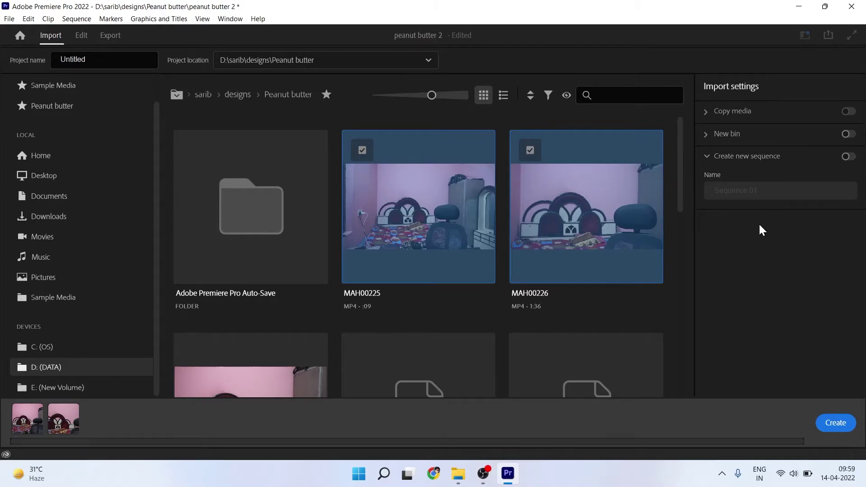
Step: Unmark MAH00226 so only MAH00225 is imported, leaving Create new sequence switched off
click(531, 150)
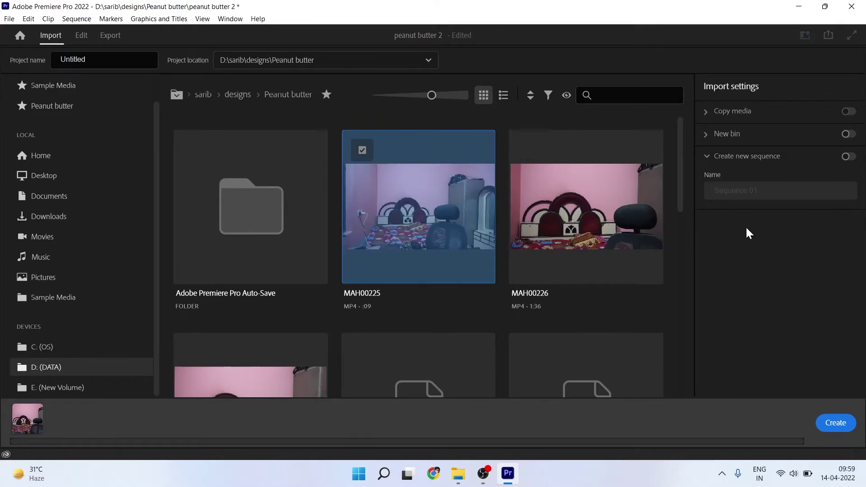
click(847, 158)
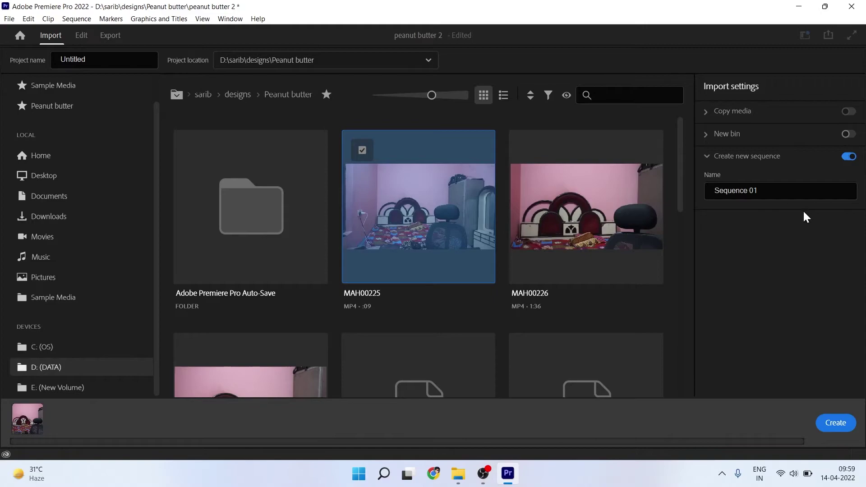
click(848, 159)
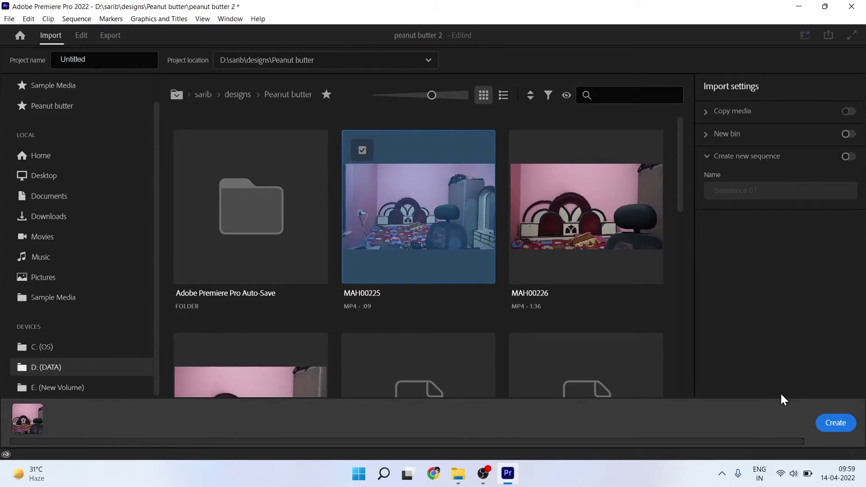
Step: Create the Untitled project with MAH00225 imported into its bin
click(829, 427)
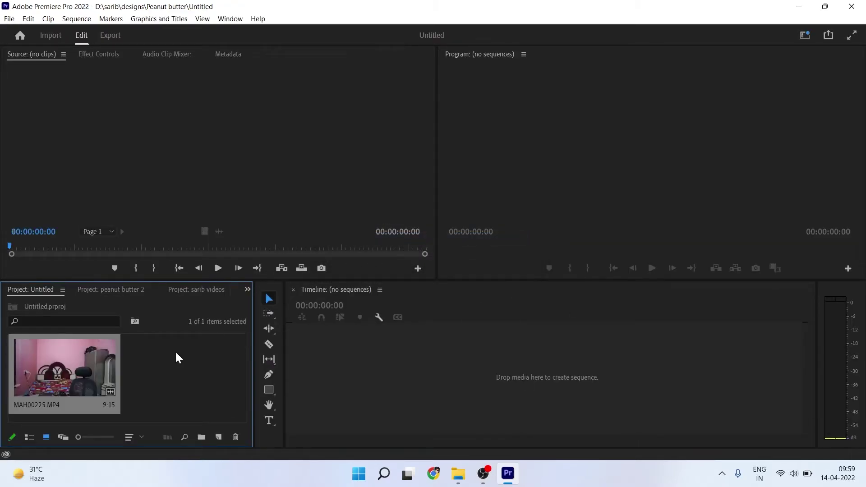
right_click(86, 361)
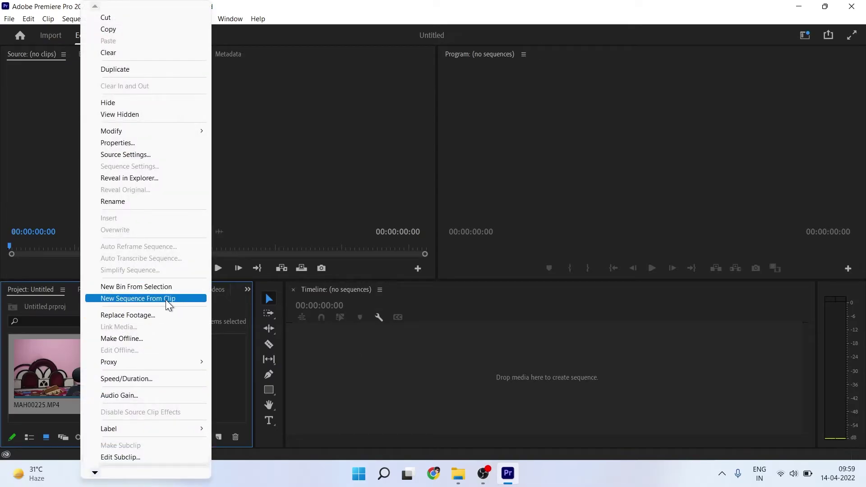
click(337, 339)
click(209, 367)
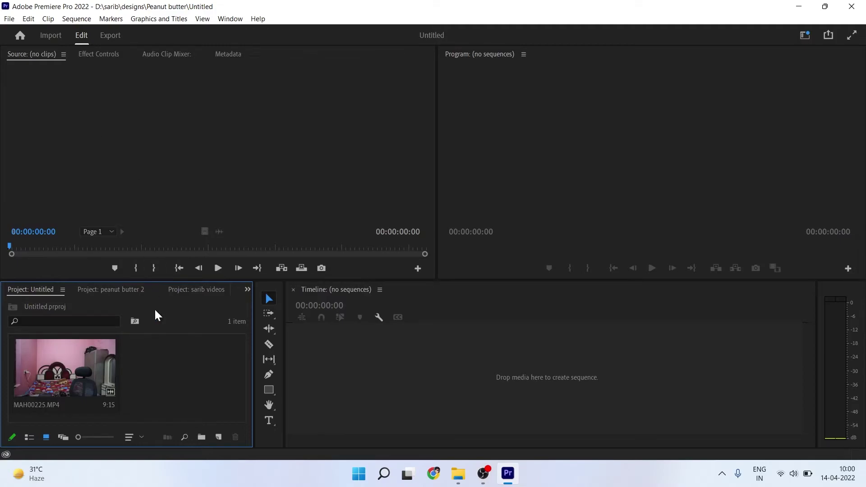
Step: Marquee-select MAH00225.MP4 in the Project panel and delete it, leaving 0 items
drag(172, 371, 11, 336)
key(Delete)
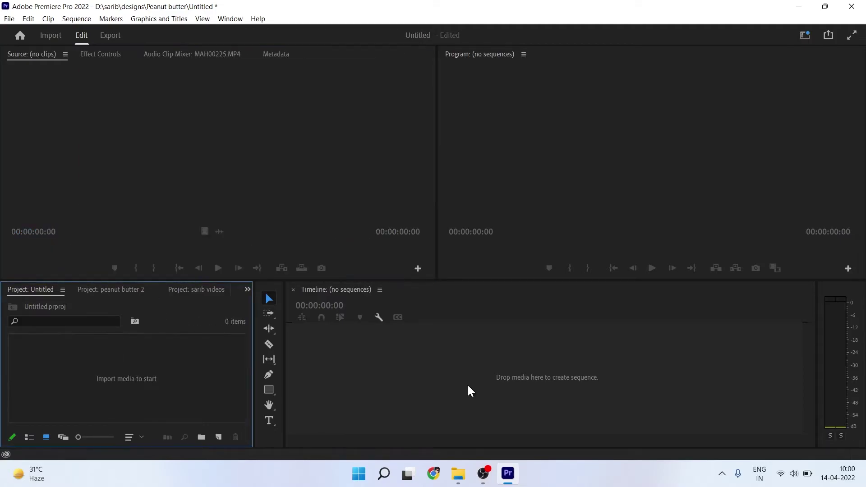
click(449, 364)
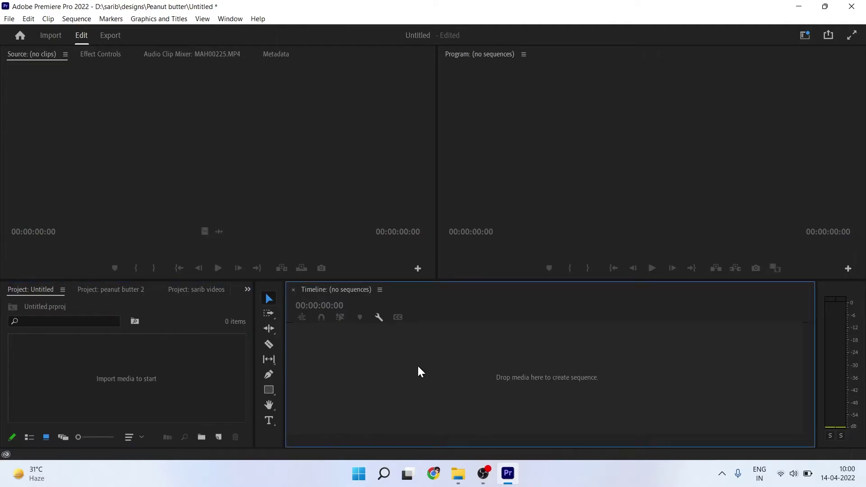
Step: In File Explorer, go from Mamaearth up to designs > GD vs MGD and open the GD VS MGD project
click(459, 474)
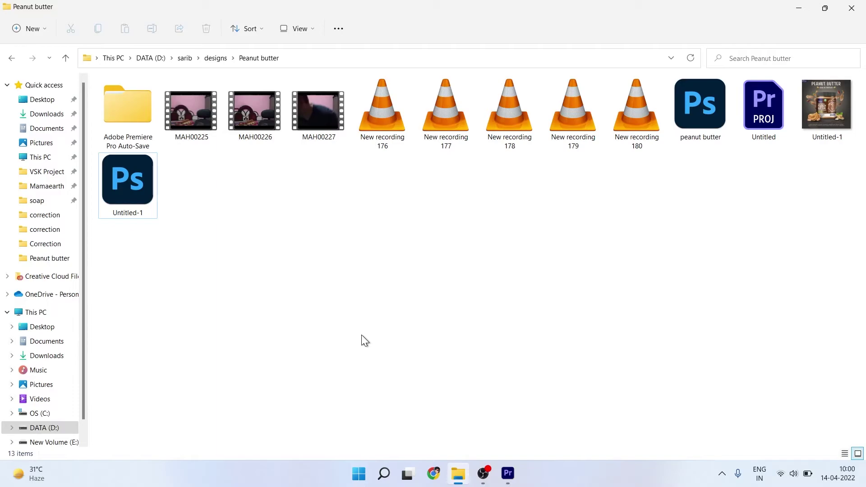
click(51, 187)
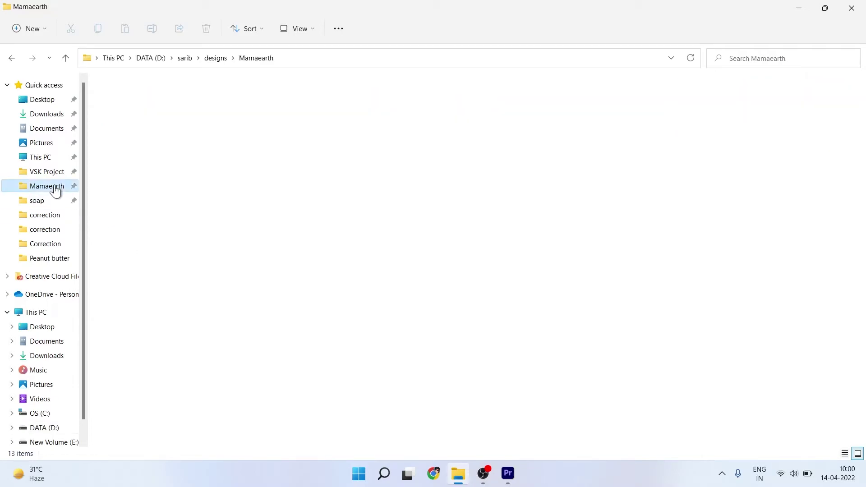
click(66, 57)
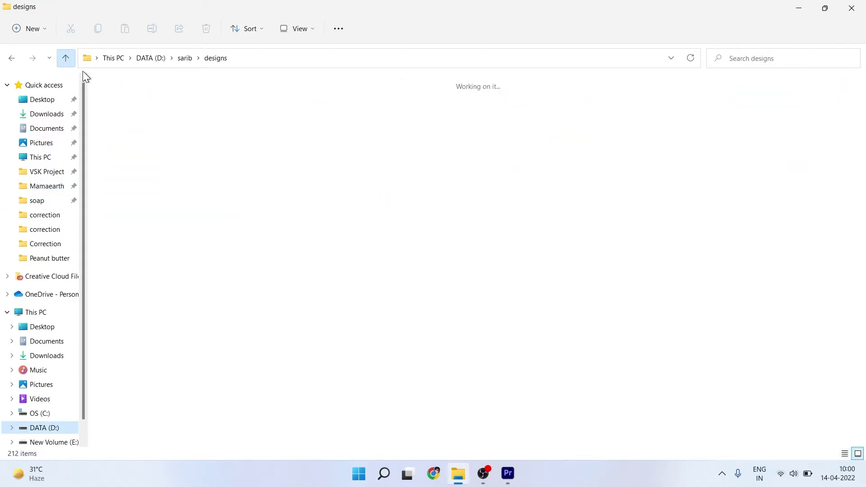
click(195, 259)
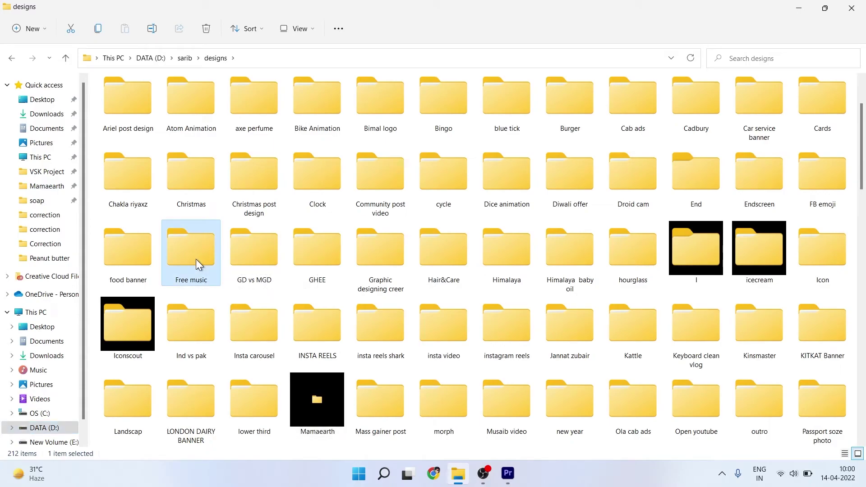
key(Right)
key(Return)
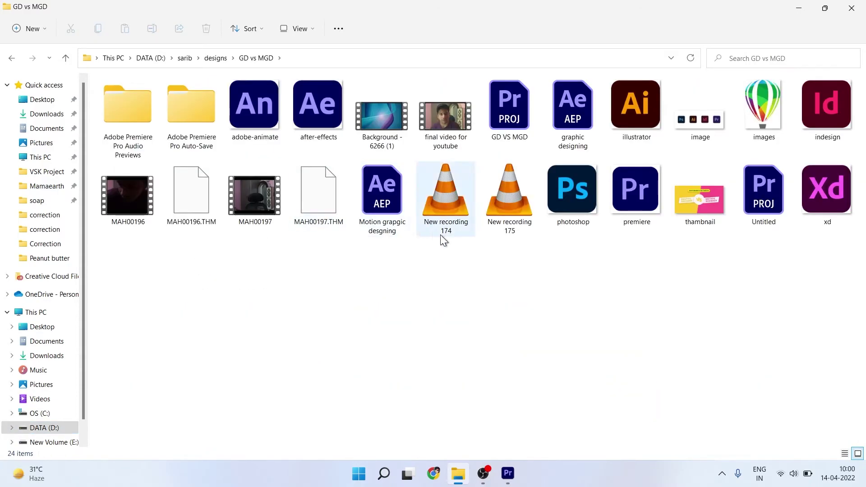
click(513, 121)
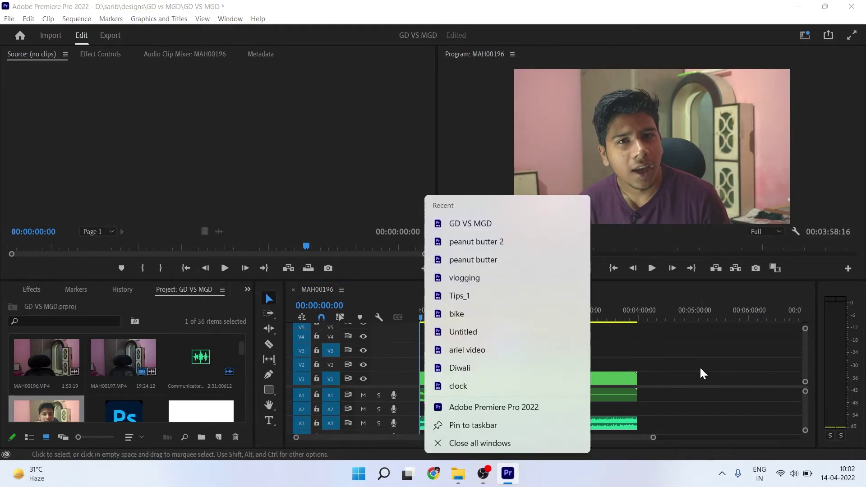
Step: Save the project as 'peanut butter' in the designs\Peanut butter folder using Save As
click(700, 366)
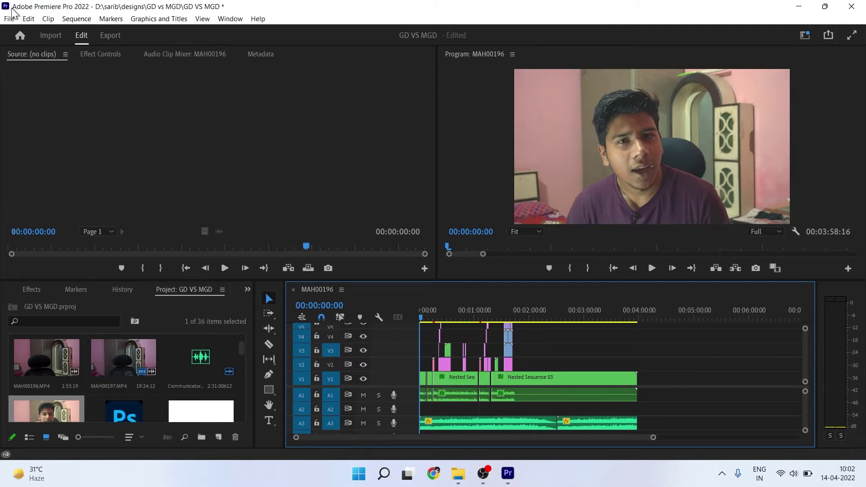
click(9, 23)
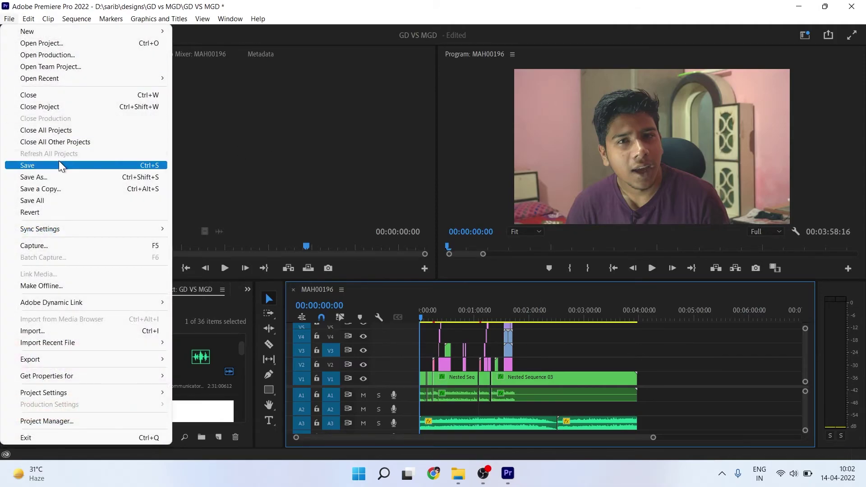
click(39, 181)
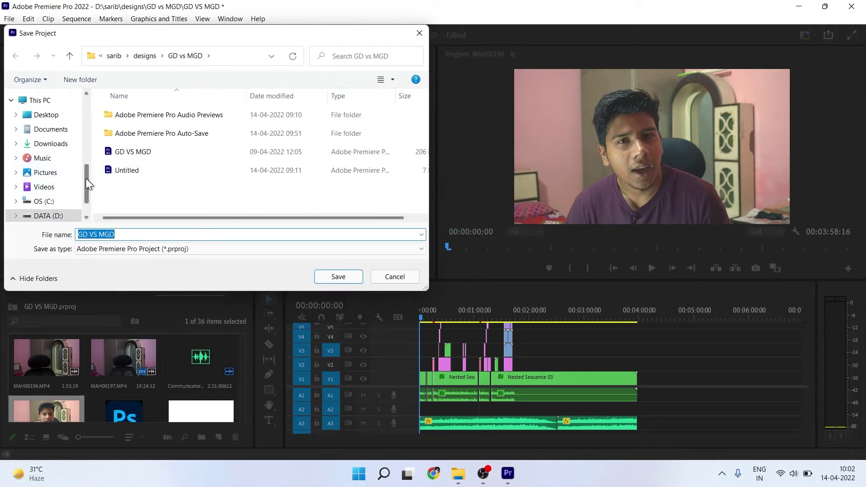
drag(86, 178, 95, 132)
click(59, 129)
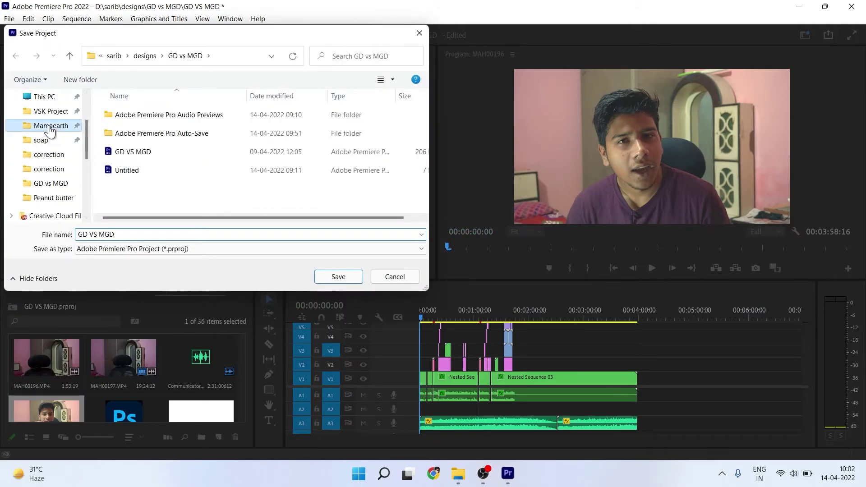
click(75, 57)
click(163, 149)
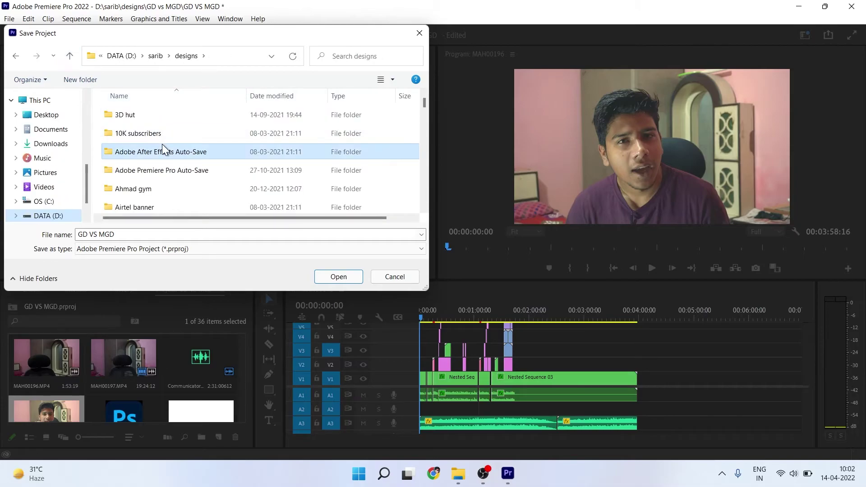
text(pe)
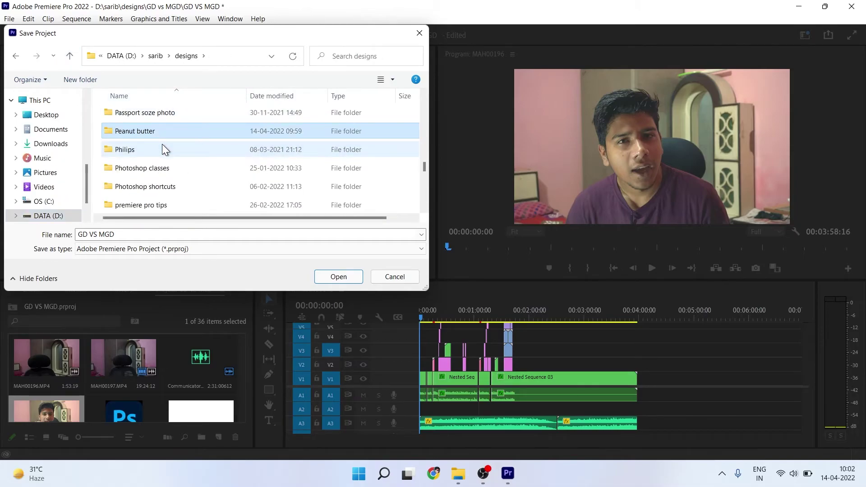
key(Return)
click(144, 232)
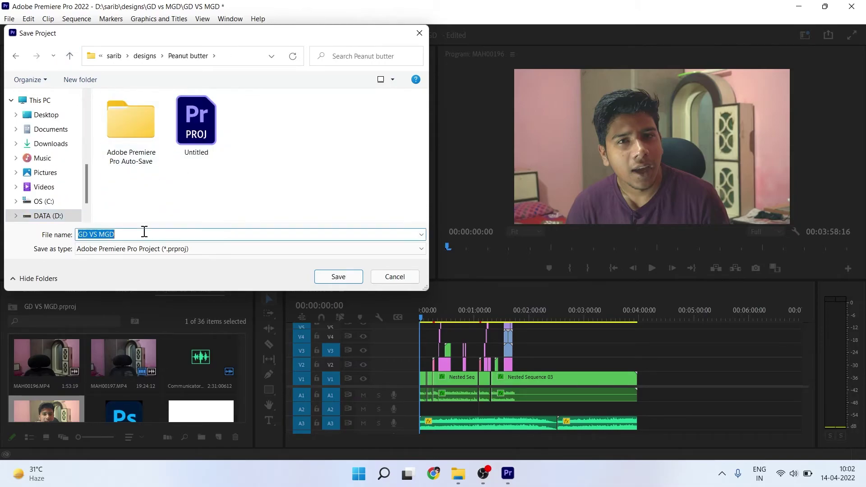
text(peanut )
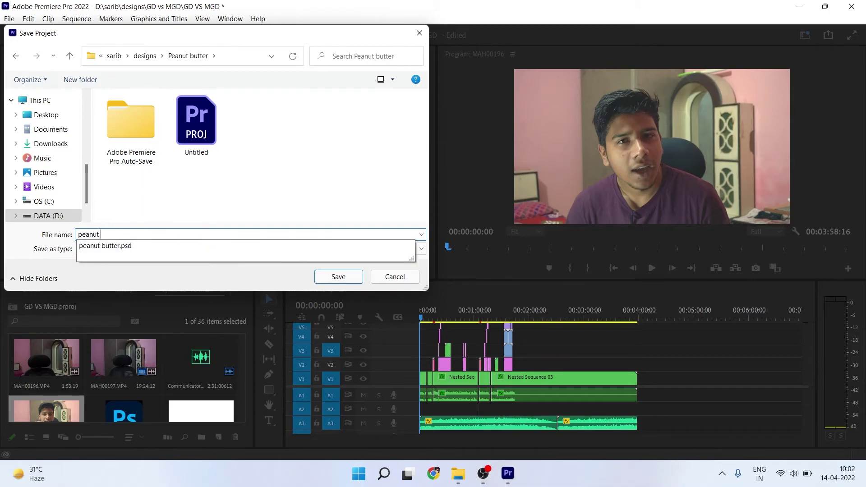
text(butter)
key(Return)
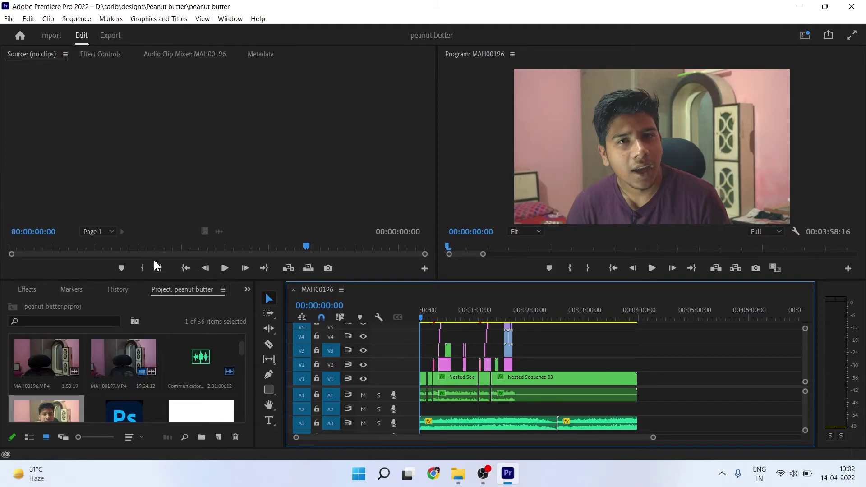
Step: Select and delete all 36 project items, then return to File Explorer
key(ctrl+a)
key(Delete)
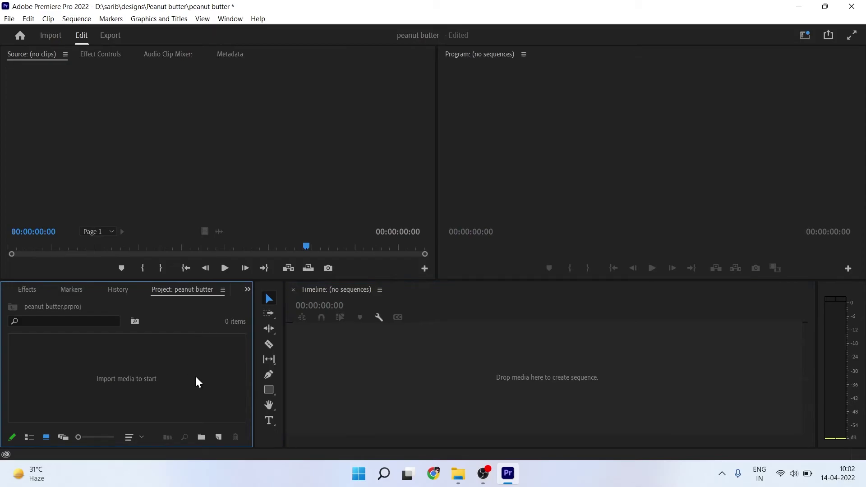
click(458, 474)
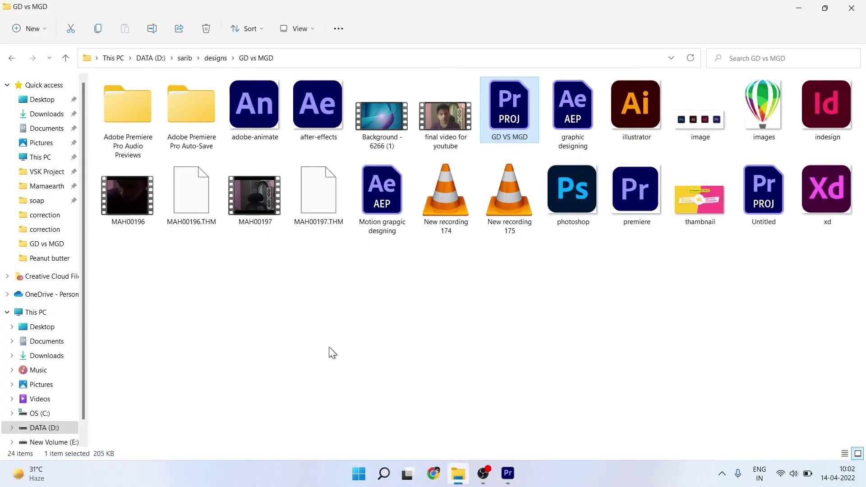
Step: Open designs\Peanut butter in File Explorer and drag MAH00225 over to Premiere Pro
click(44, 187)
click(66, 58)
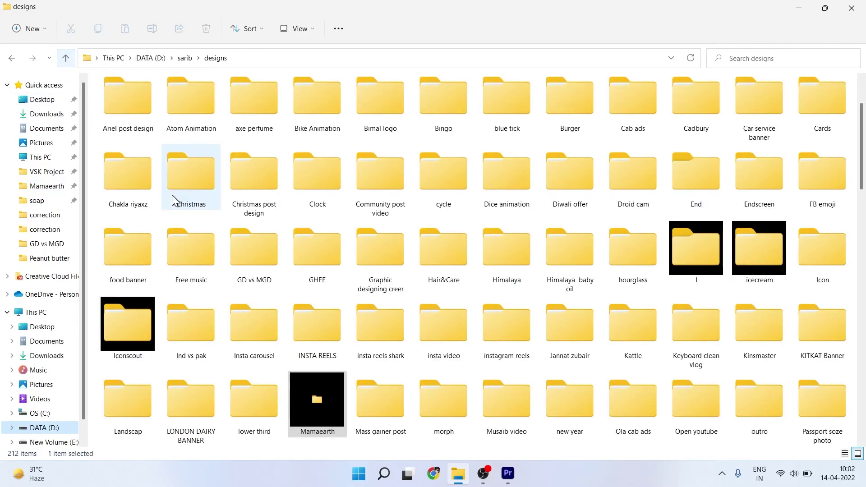
text(pe)
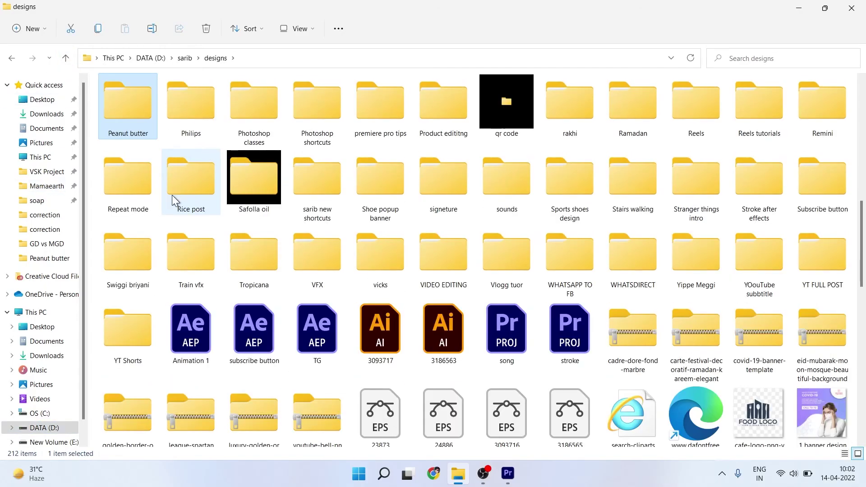
key(Return)
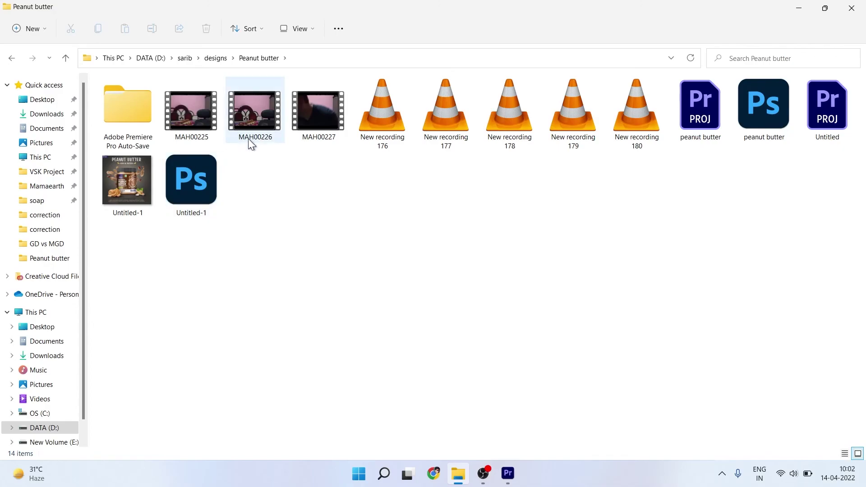
click(191, 110)
drag(192, 109, 460, 322)
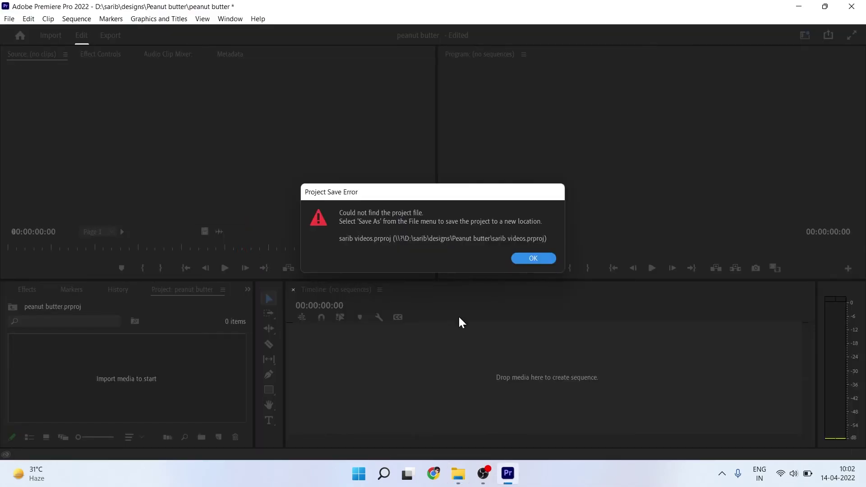
Step: Dismiss the save error, import MAH00225.MP4 into the peanut butter bin, and load it in the Source monitor
click(533, 258)
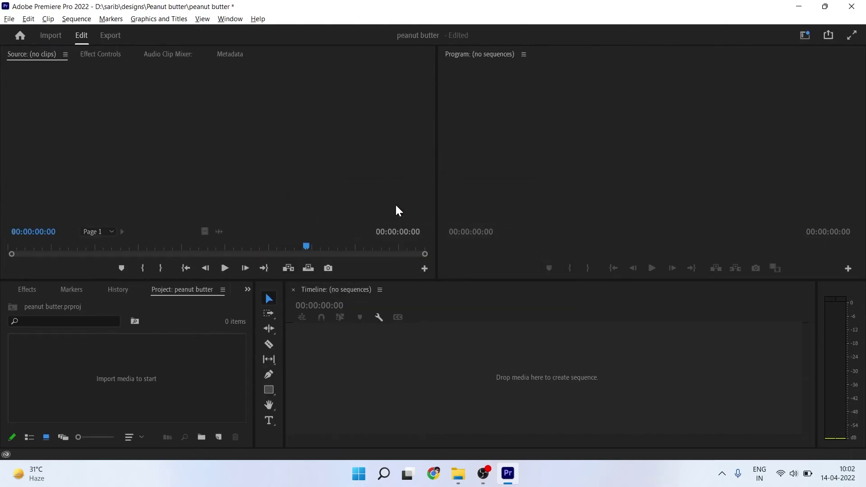
key(alt+Tab)
drag(187, 107, 186, 409)
key(alt+Tab)
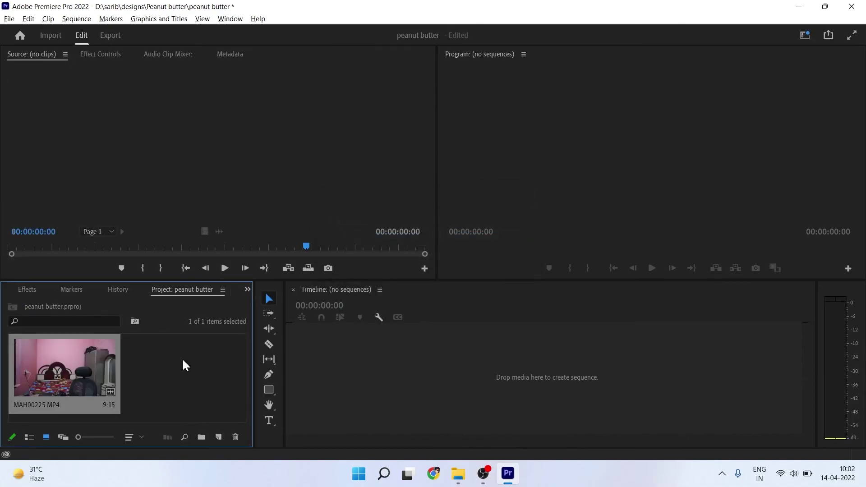
double_click(68, 368)
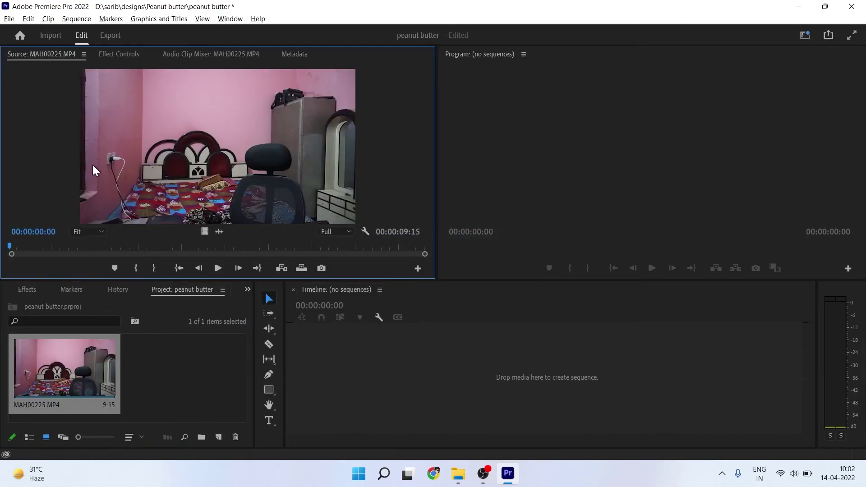
Step: Start a new project from the Home screen to reach the Import view
click(19, 34)
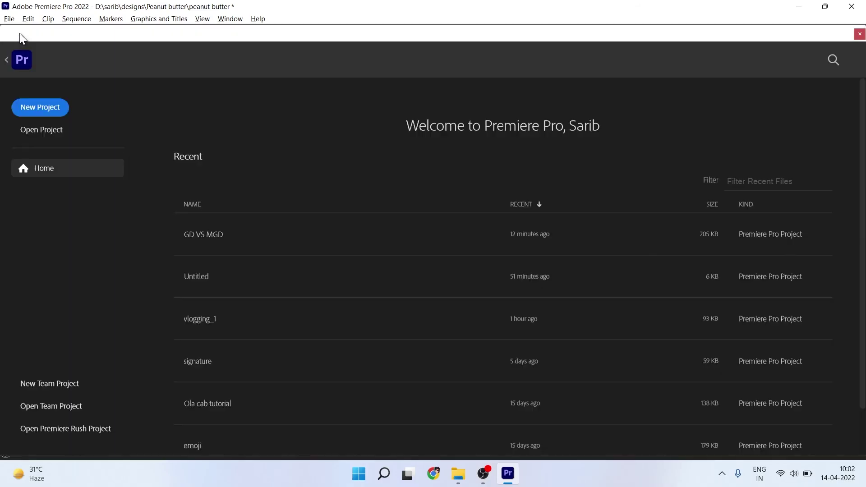
click(34, 117)
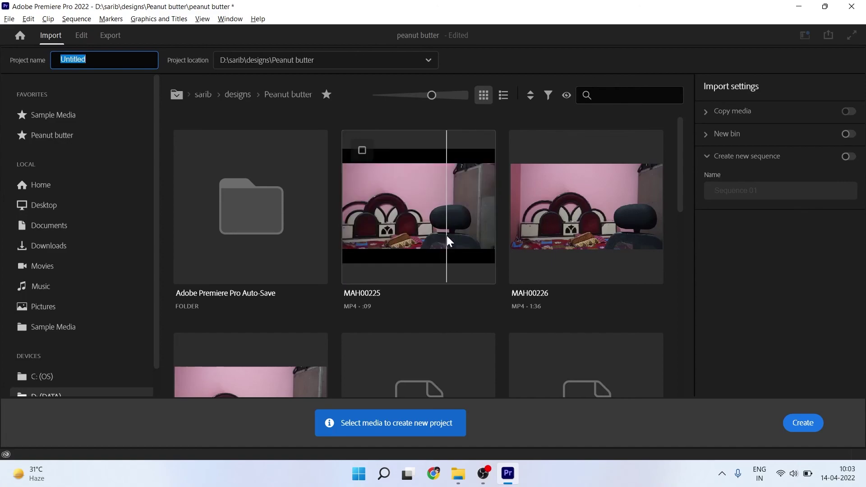